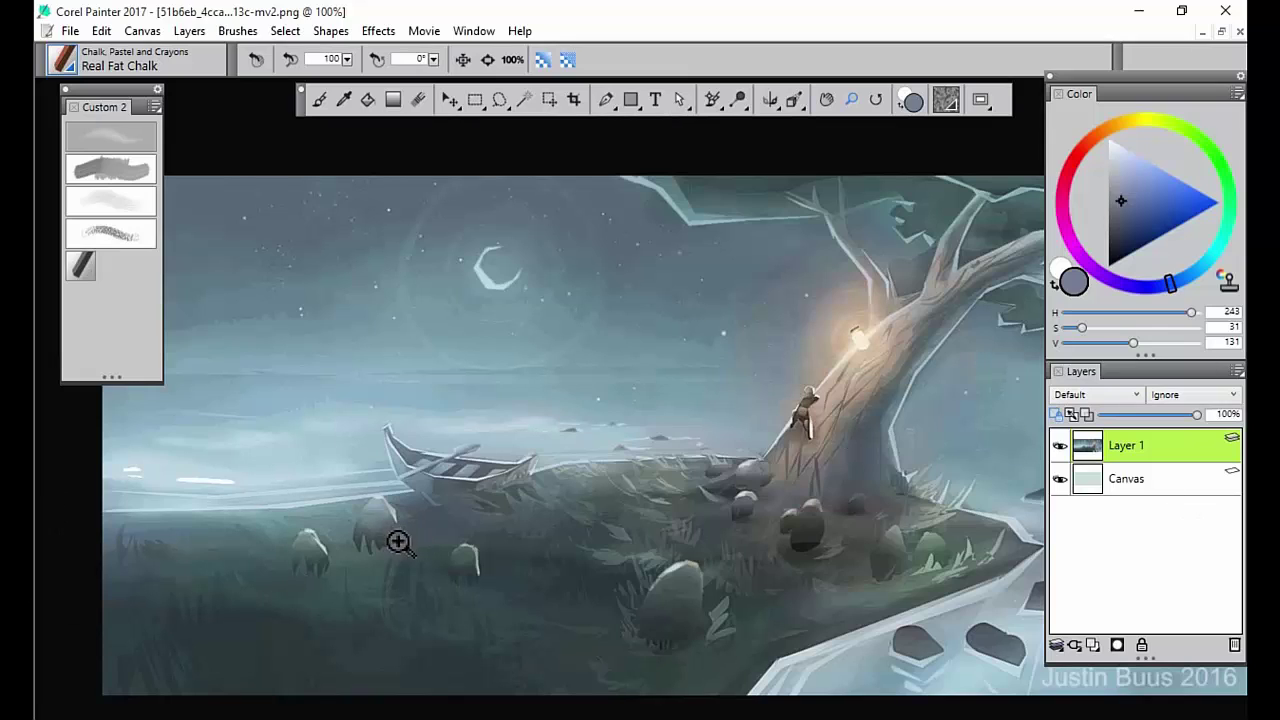
- Collapse the Color and Layers panels, move their group lower, and collapse the Custom 2 palette
click(1079, 96)
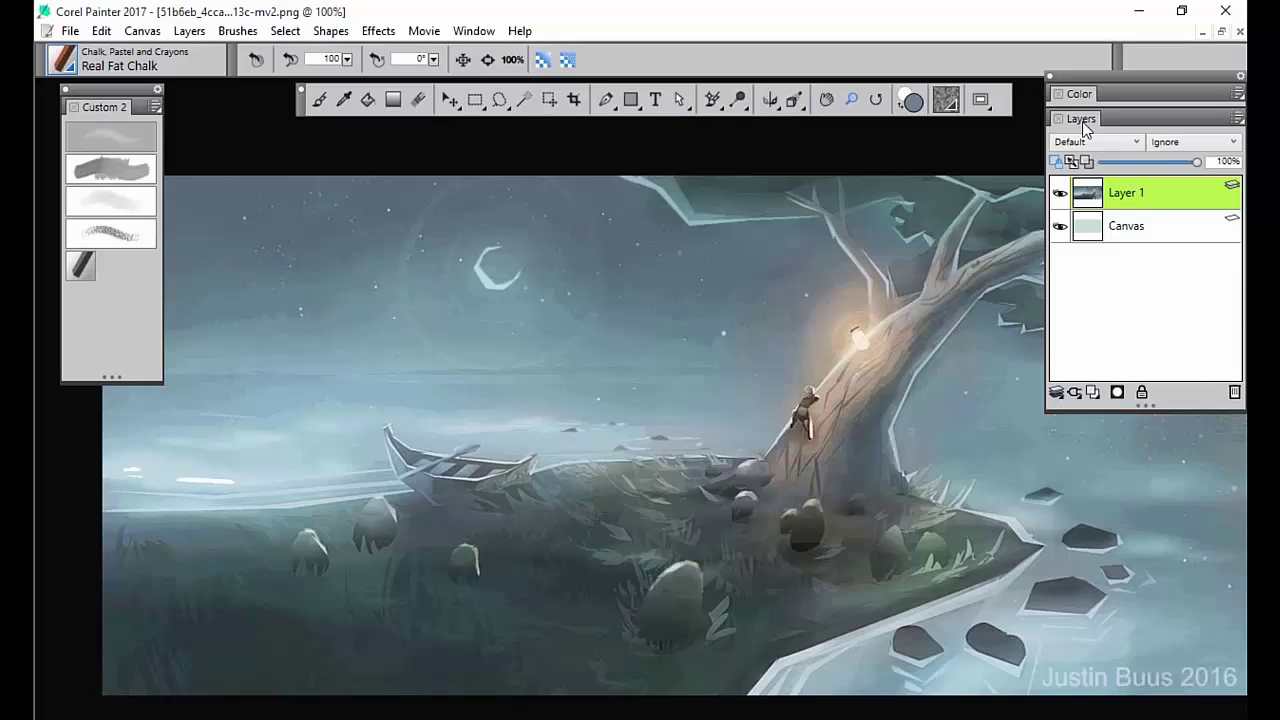
click(1083, 122)
mouse_move(1128, 79)
mouse_down()
mouse_move(1108, 93)
mouse_move(1122, 91)
mouse_up()
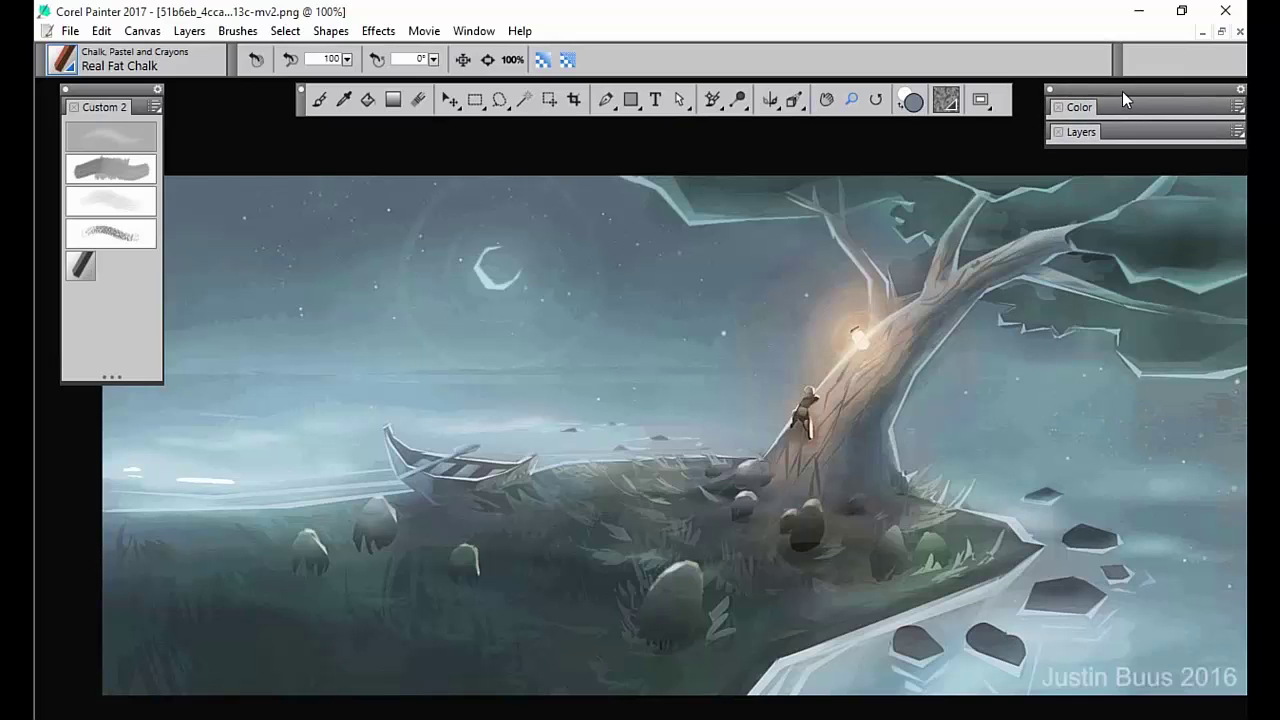
click(98, 107)
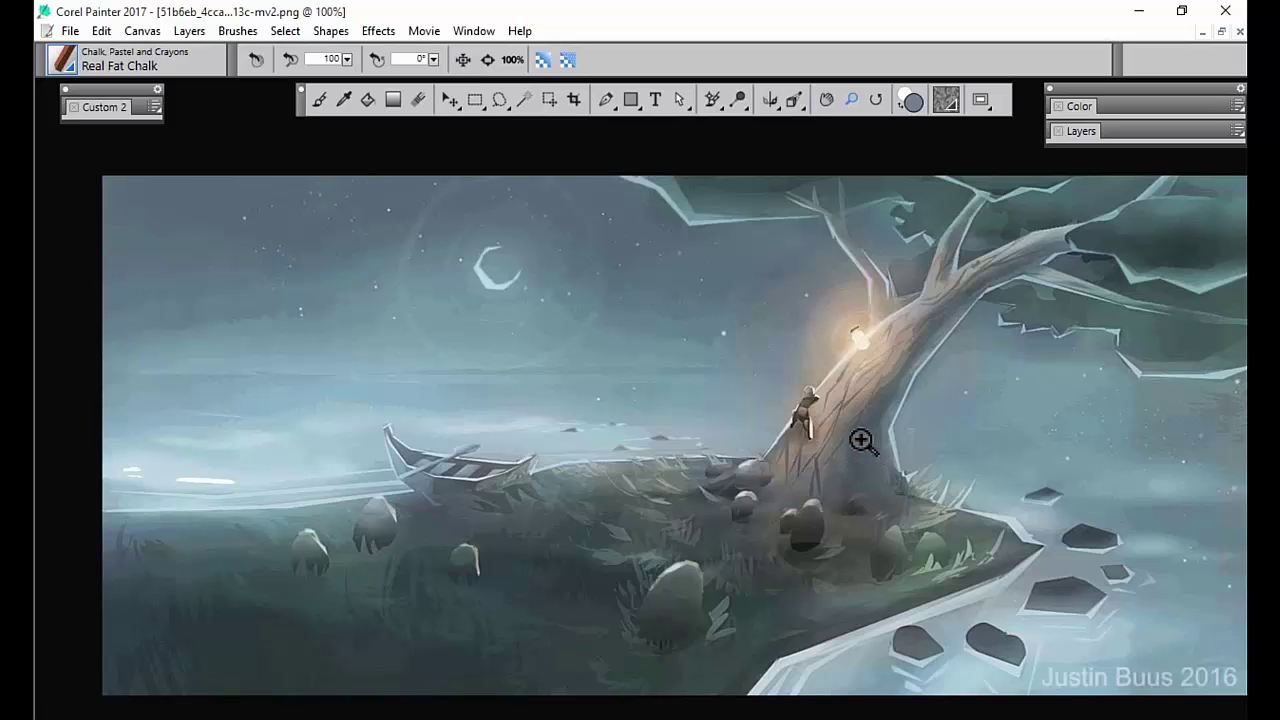
- Hide and restore all panels with Tab, then re-expand the Color and Layers panels
key(Tab)
drag(854, 437, 851, 453)
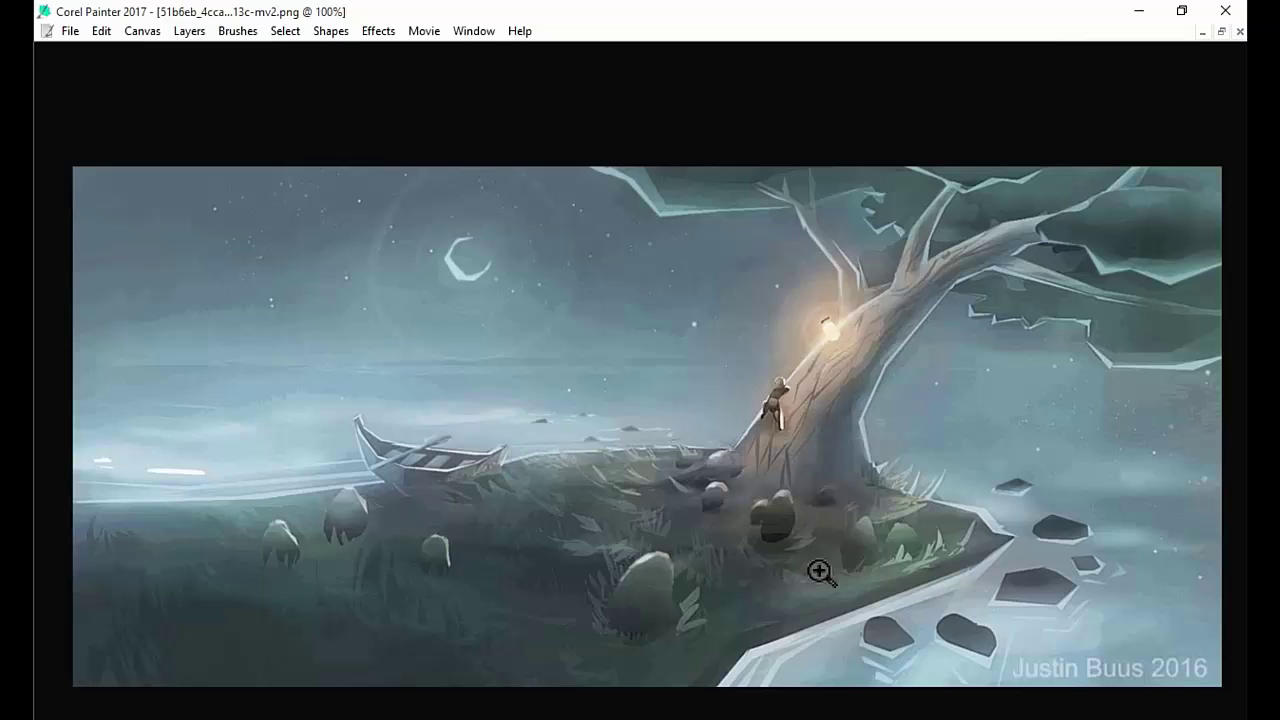
key(Tab)
click(1131, 131)
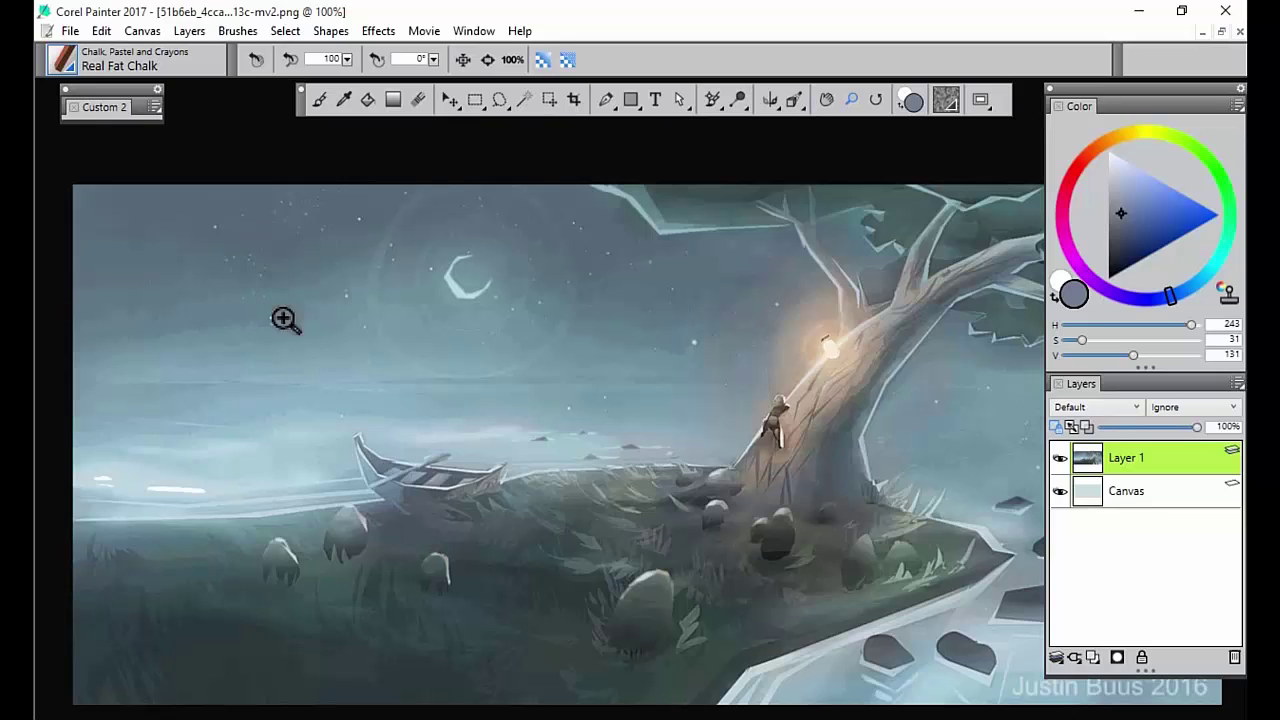
- Open the Preferences dialog on its General page from the Edit menu
click(101, 31)
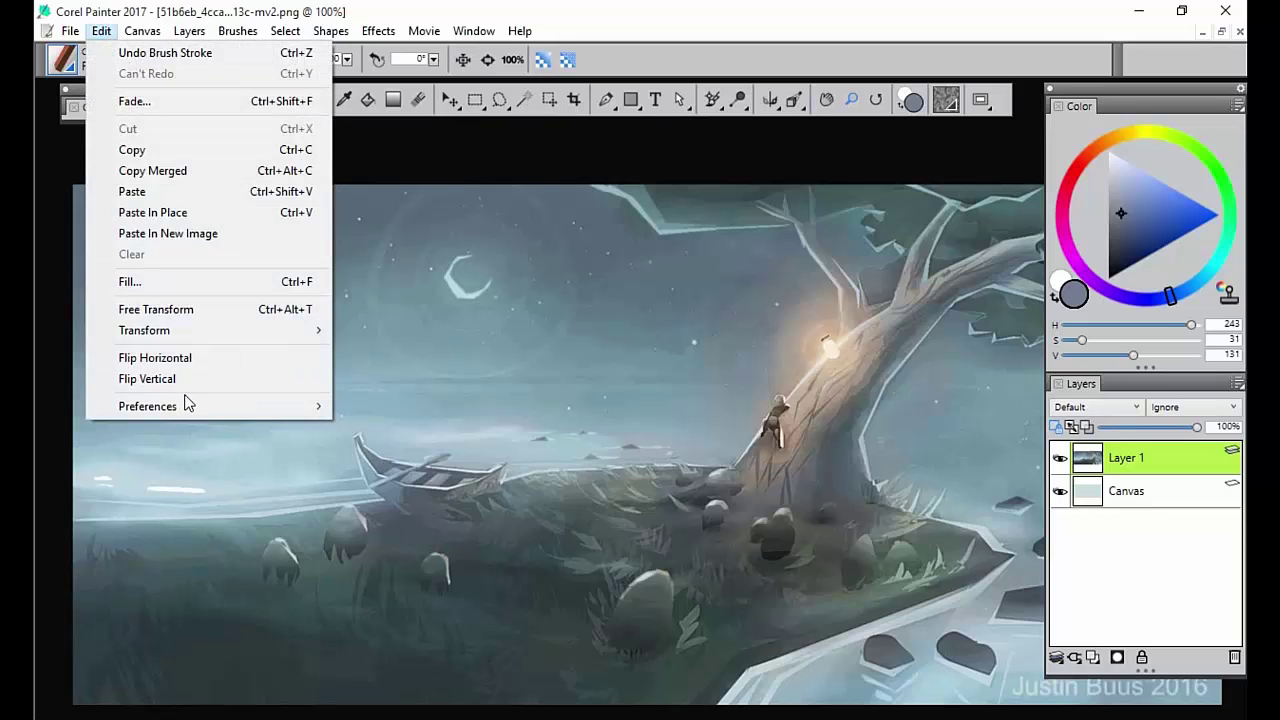
mouse_move(205, 406)
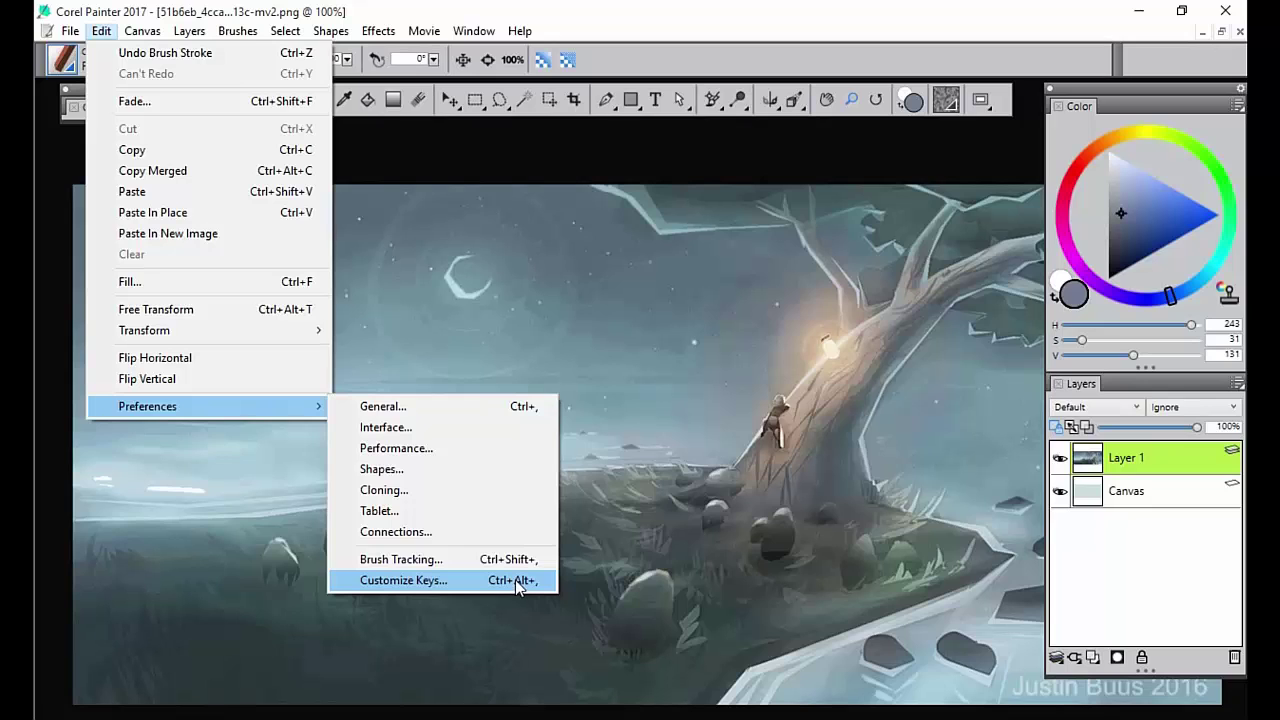
click(504, 418)
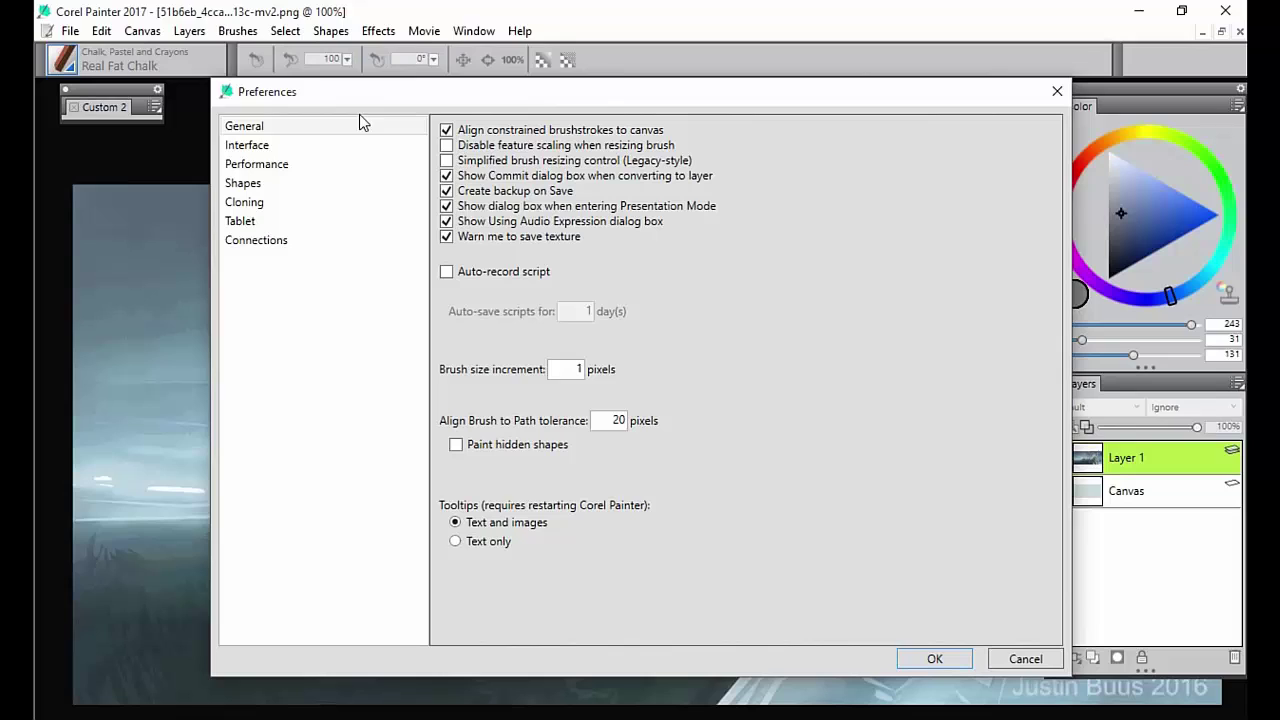
- Switch the Preferences to the Interface page and shift the dialog slightly left
click(363, 147)
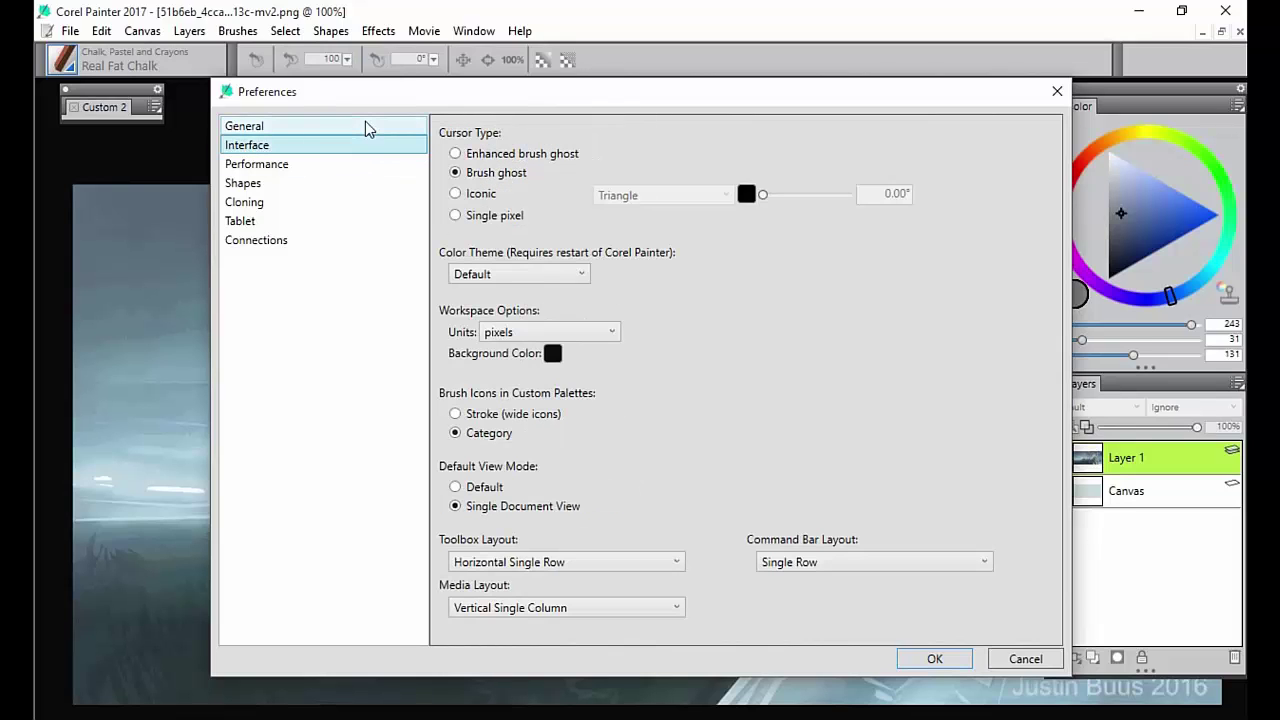
click(500, 154)
drag(574, 106, 512, 118)
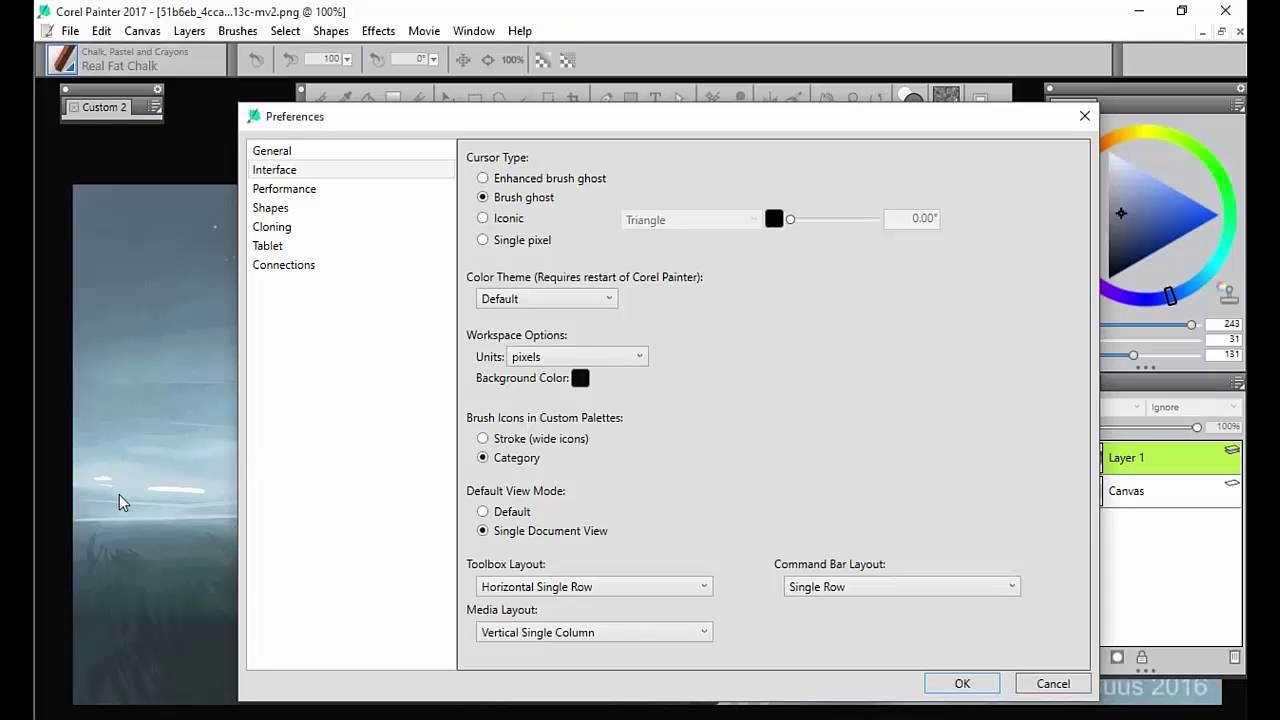
- Check the Iconic cursor shape list, then set Cursor Type to Single pixel
click(512, 219)
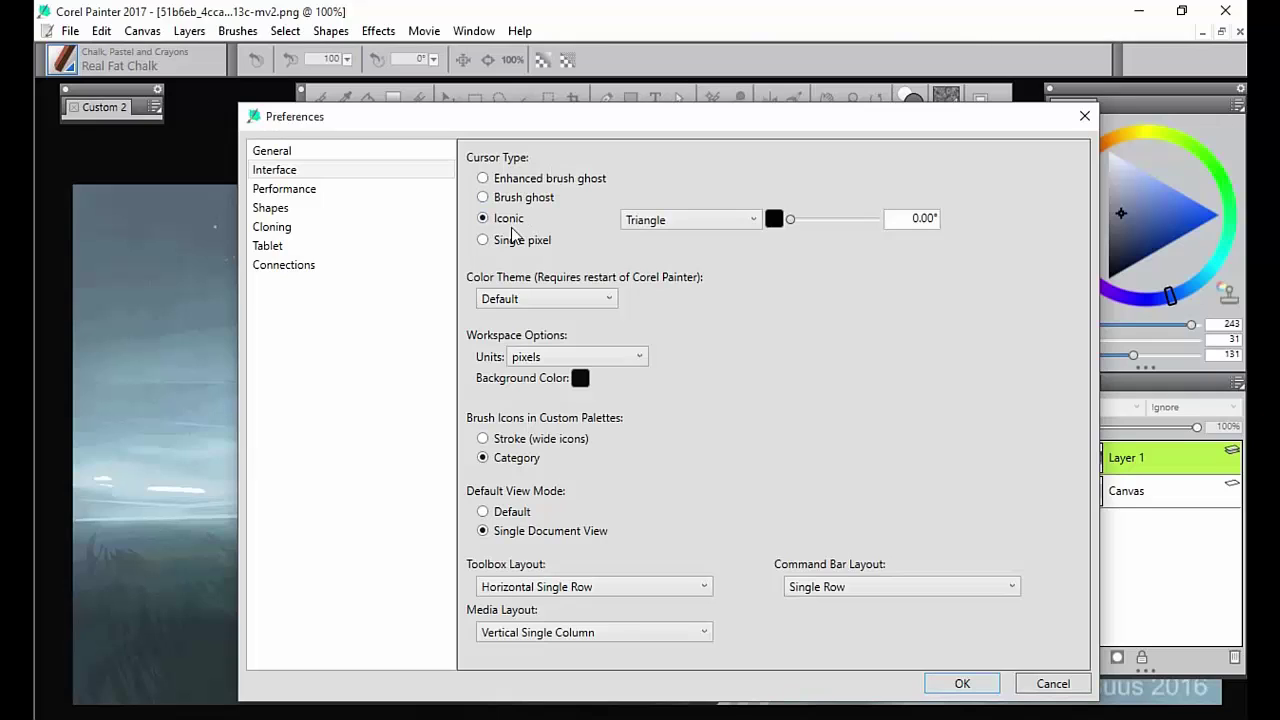
click(722, 220)
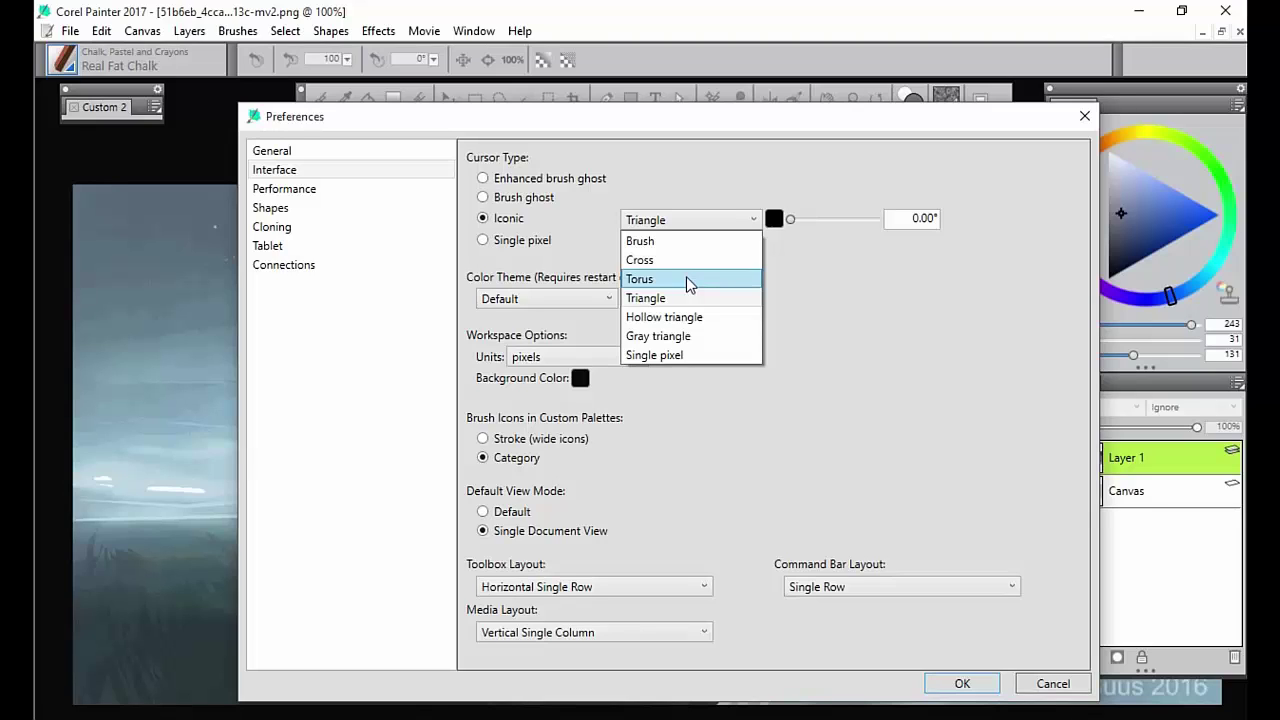
click(536, 245)
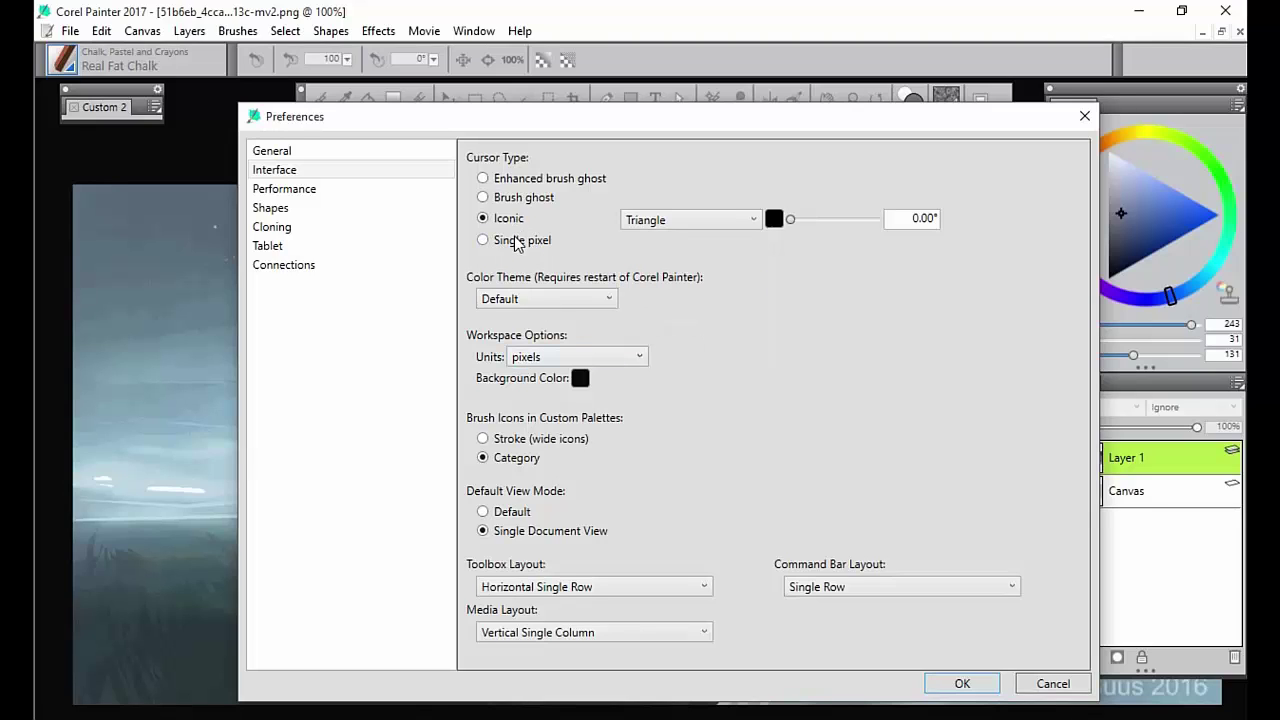
click(519, 245)
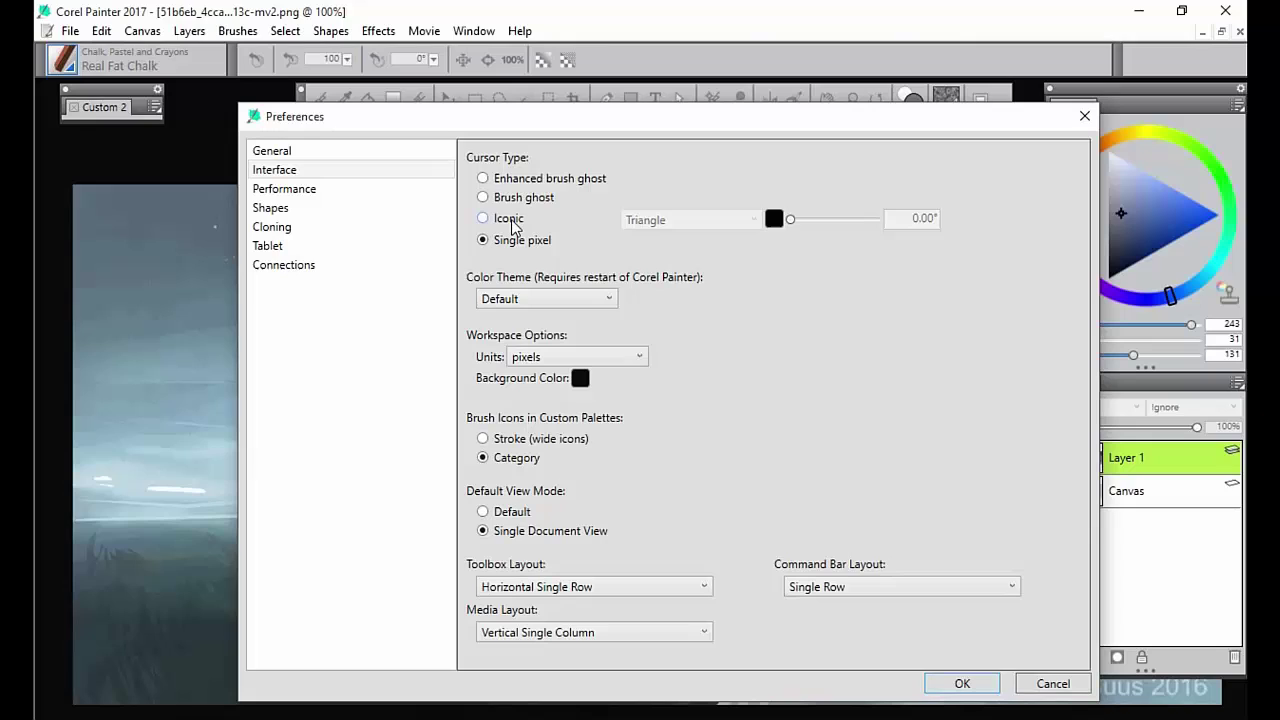
- Set Color Theme to Sepia and Brush Icons to Stroke (wide icons)
click(612, 300)
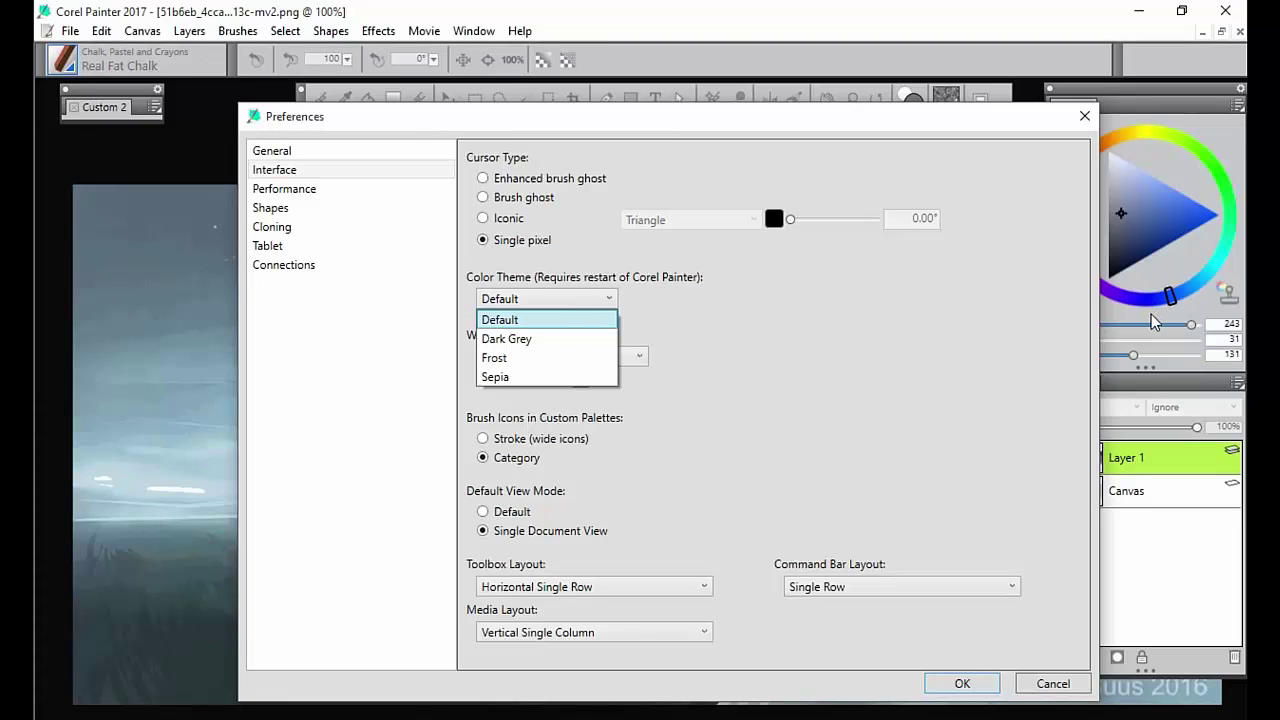
click(553, 378)
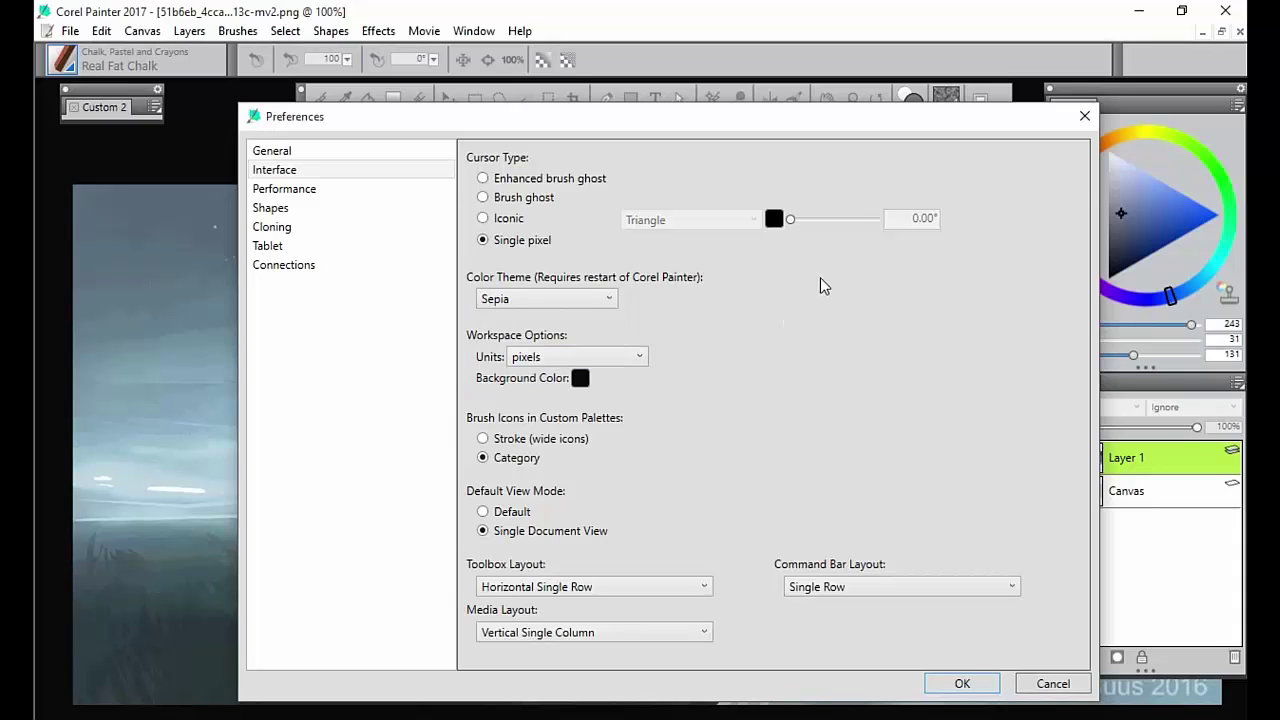
scroll(578, 356, down, 1)
click(530, 442)
- Apply the preferences, expand the Custom 2 palette, and reopen the Interface preferences
click(966, 684)
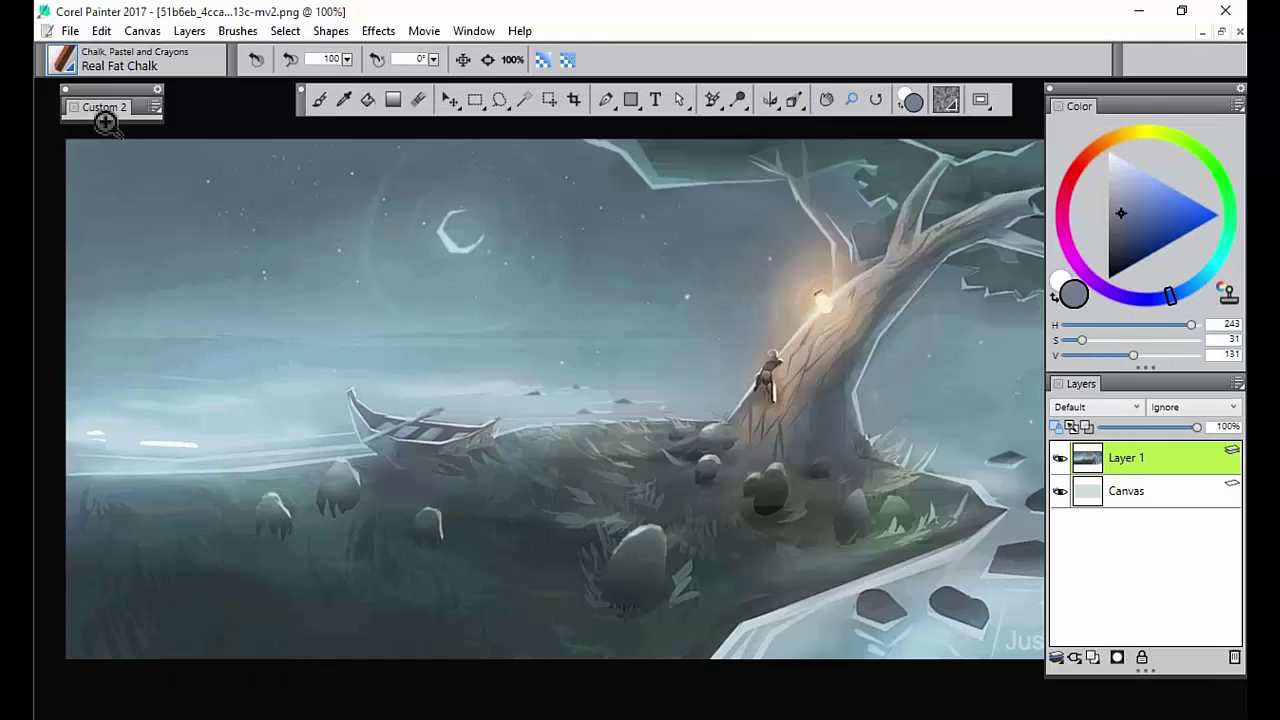
click(100, 110)
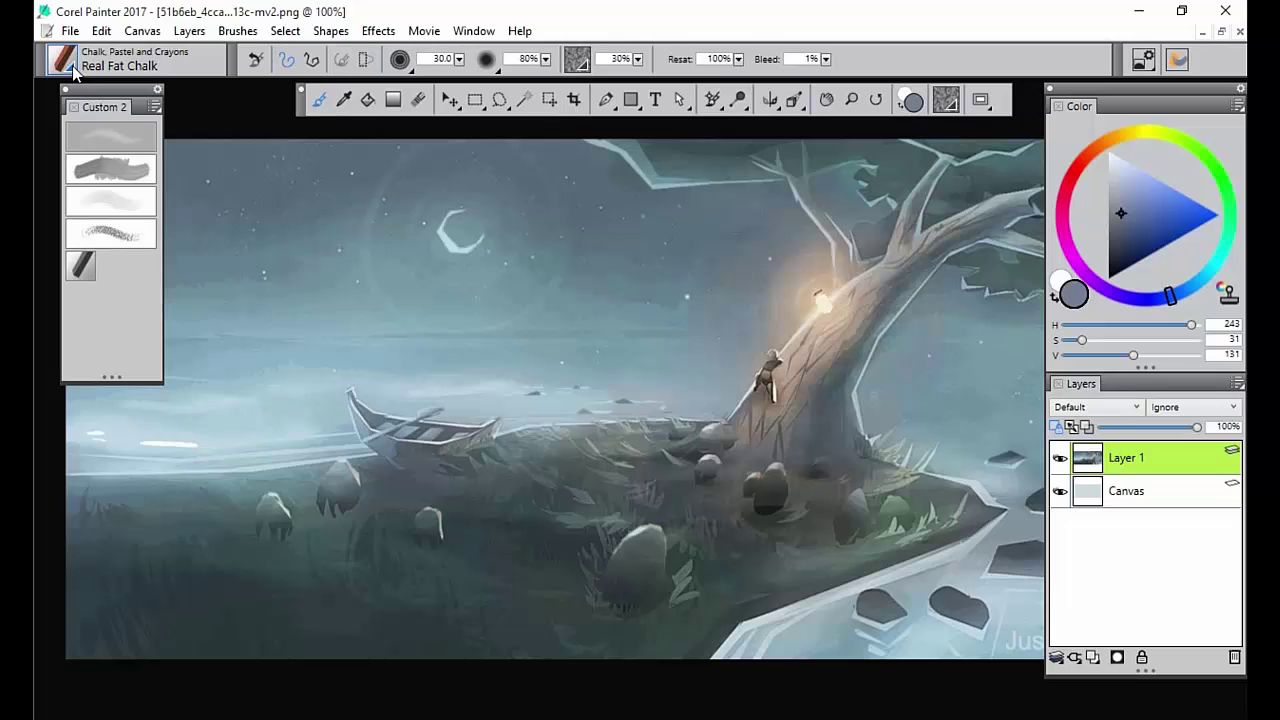
click(101, 30)
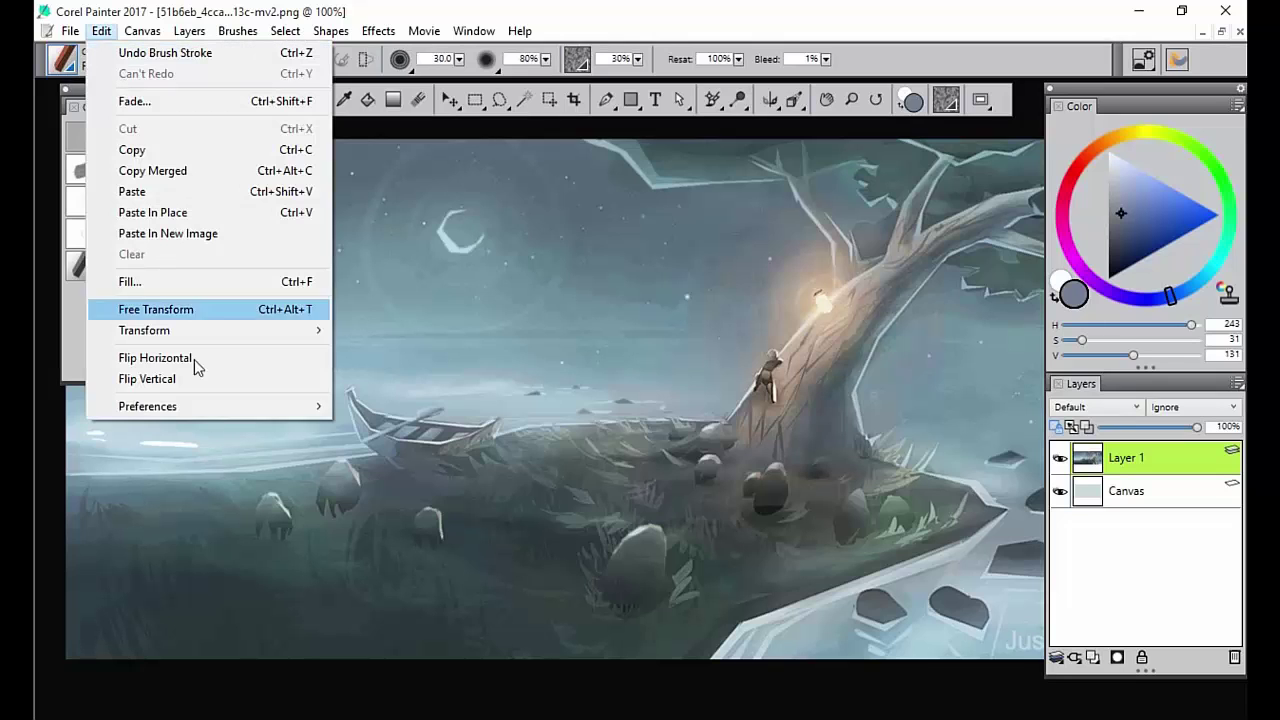
mouse_move(231, 408)
click(486, 418)
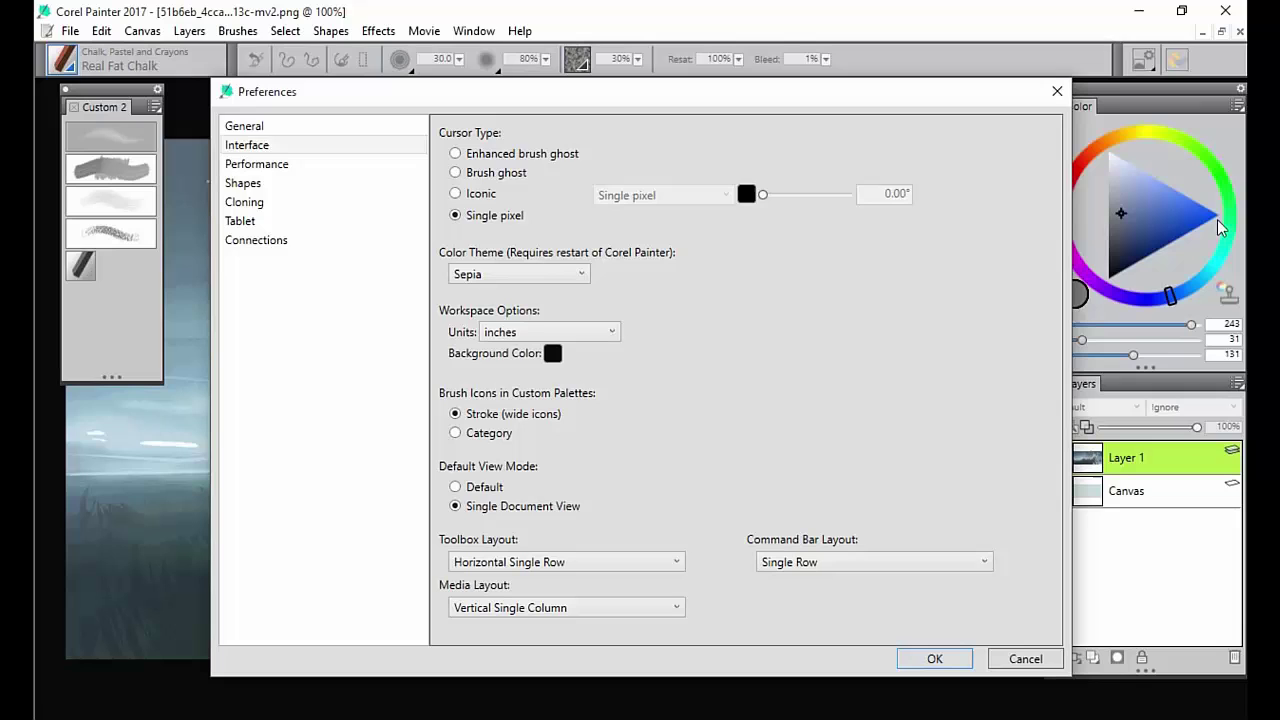
- Set Default View Mode to Default, apply it, and test the canvas scroll bar
click(476, 491)
click(940, 658)
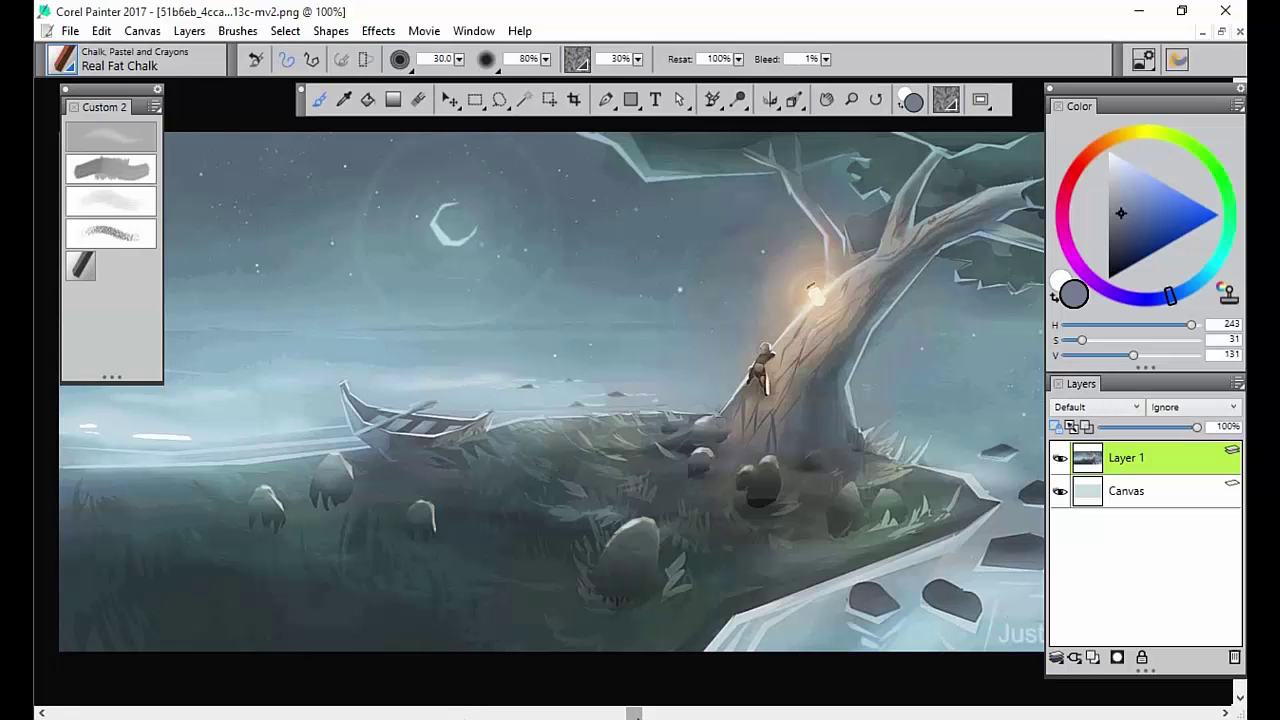
drag(644, 713, 648, 713)
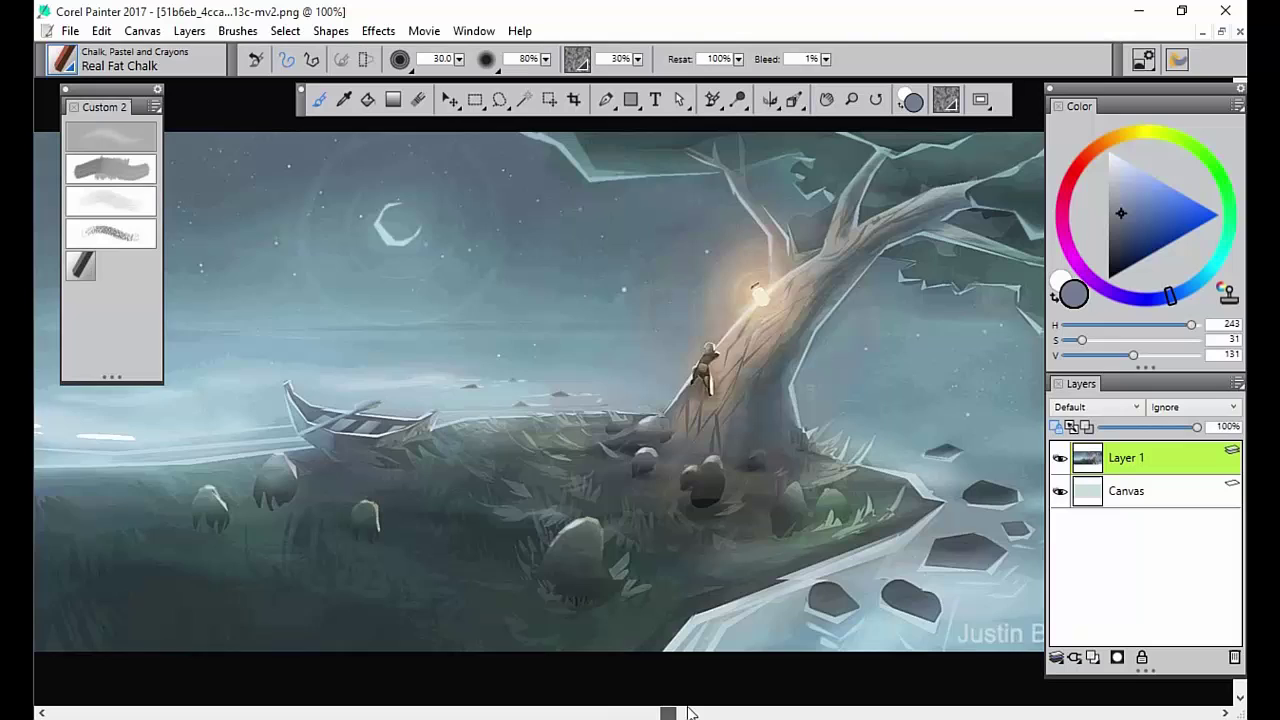
mouse_move(687, 712)
mouse_down()
mouse_move(749, 712)
mouse_move(629, 712)
mouse_move(666, 712)
mouse_up()
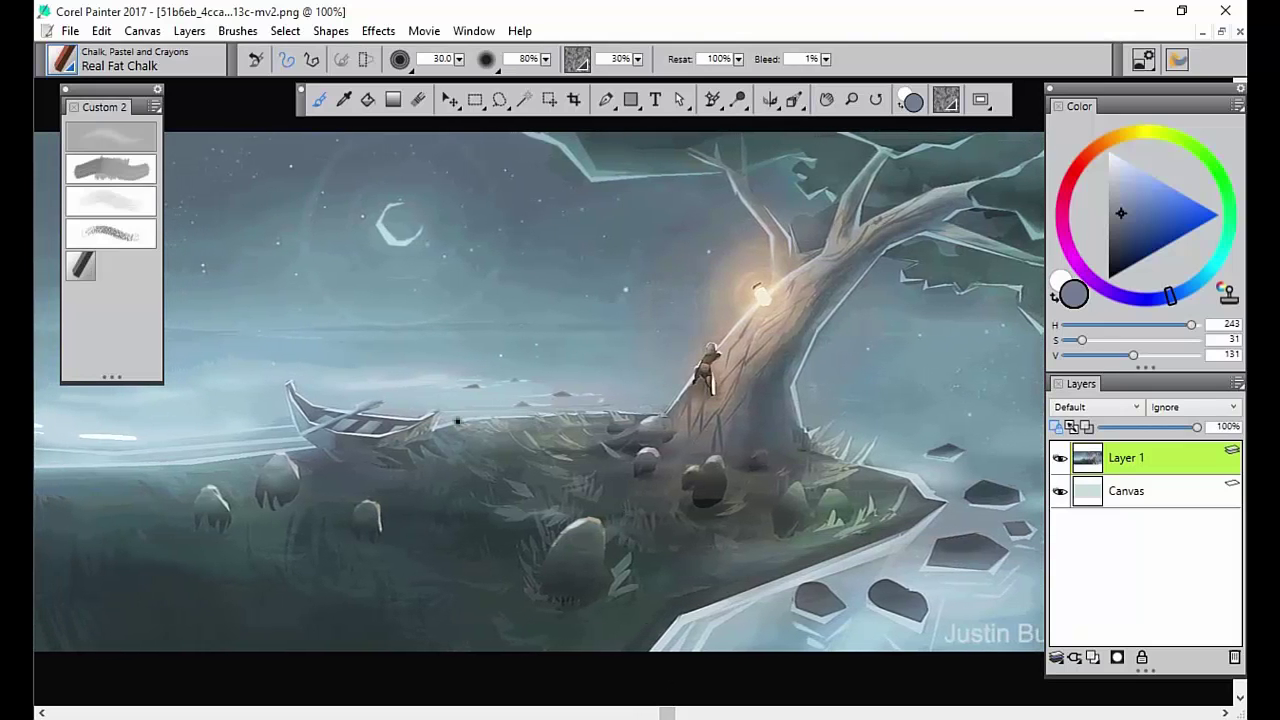
- Open the Brush Tracking preferences from the Edit menu
click(101, 30)
mouse_move(280, 406)
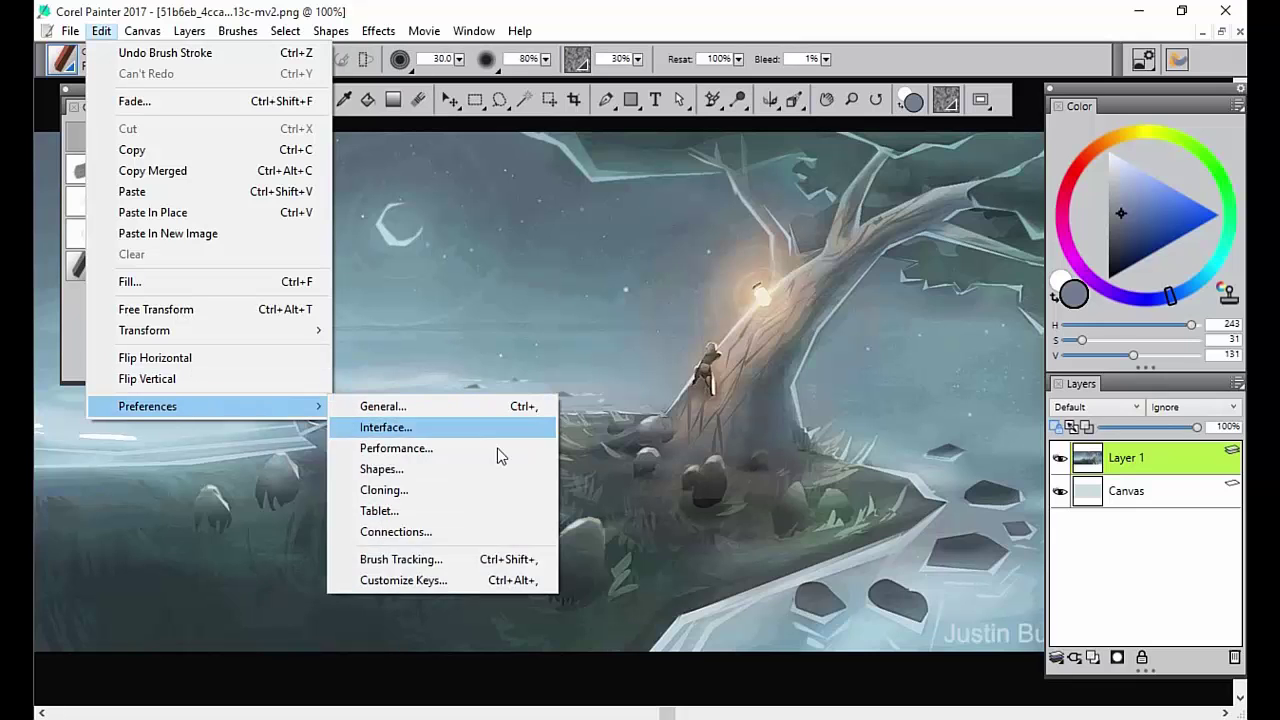
click(476, 558)
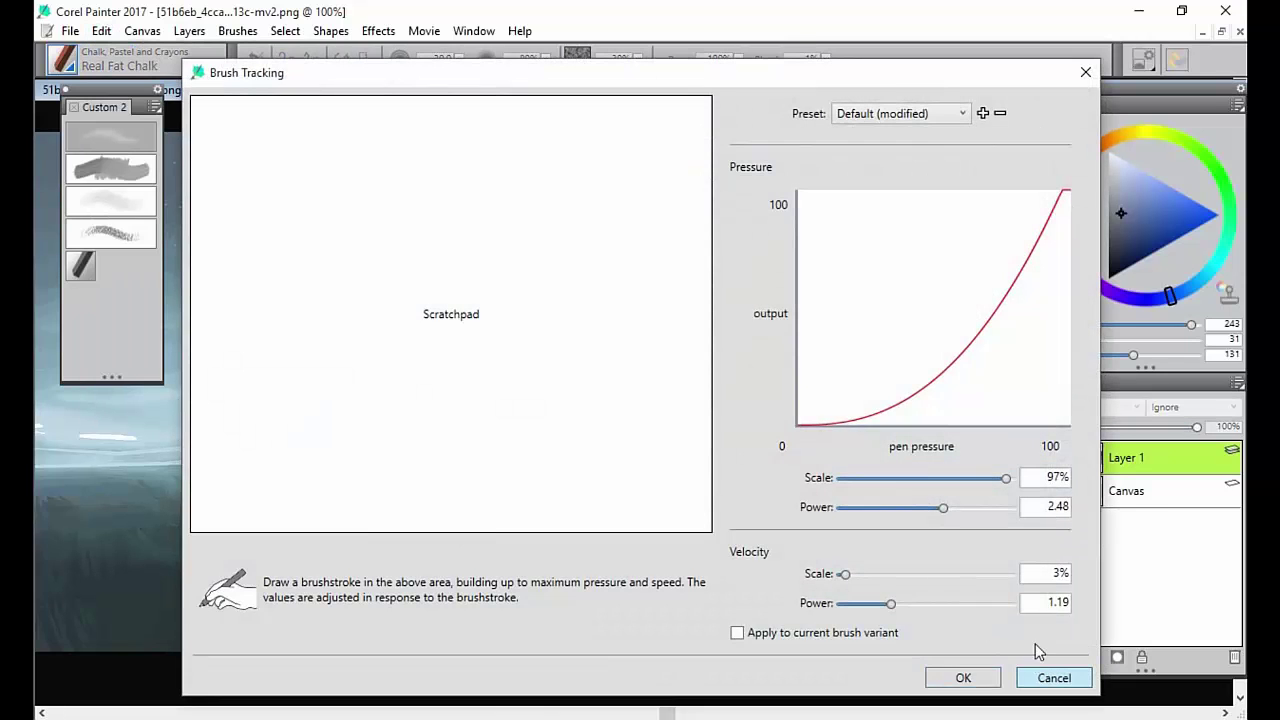
- Cancel Brush Tracking, reopen the Interface preferences, and reposition the dialog lower
click(1051, 674)
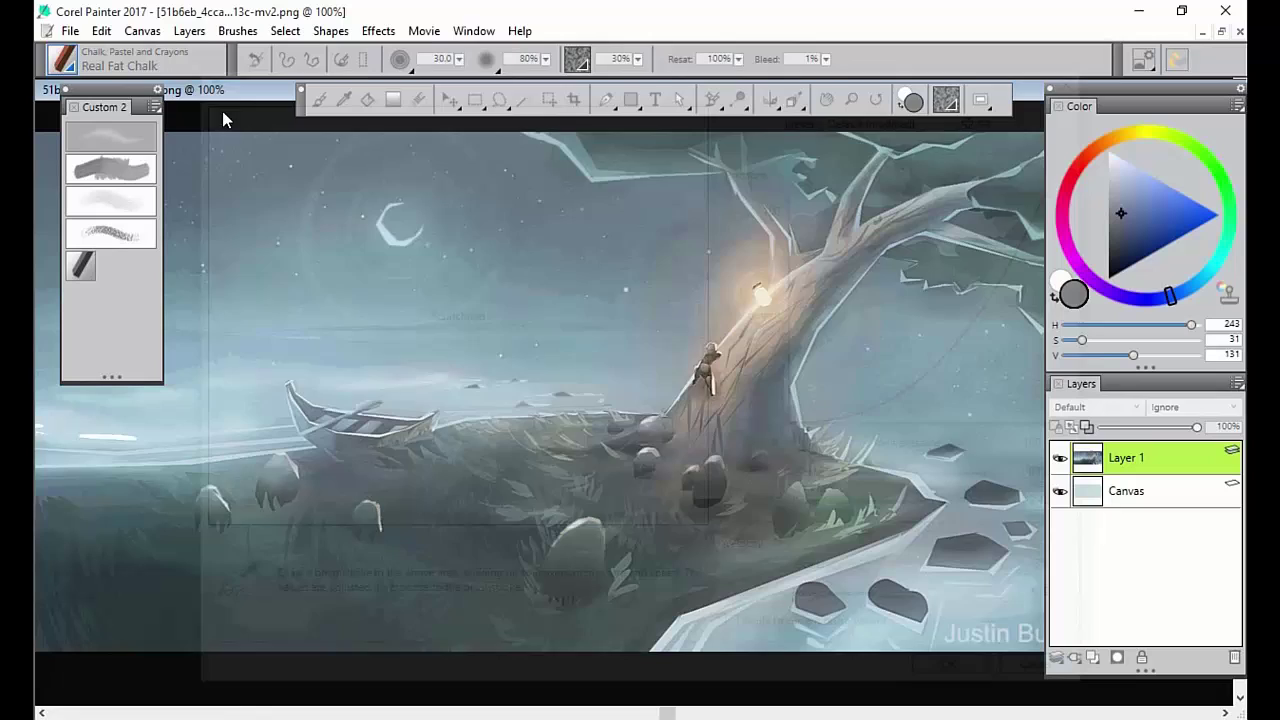
click(101, 30)
mouse_move(205, 406)
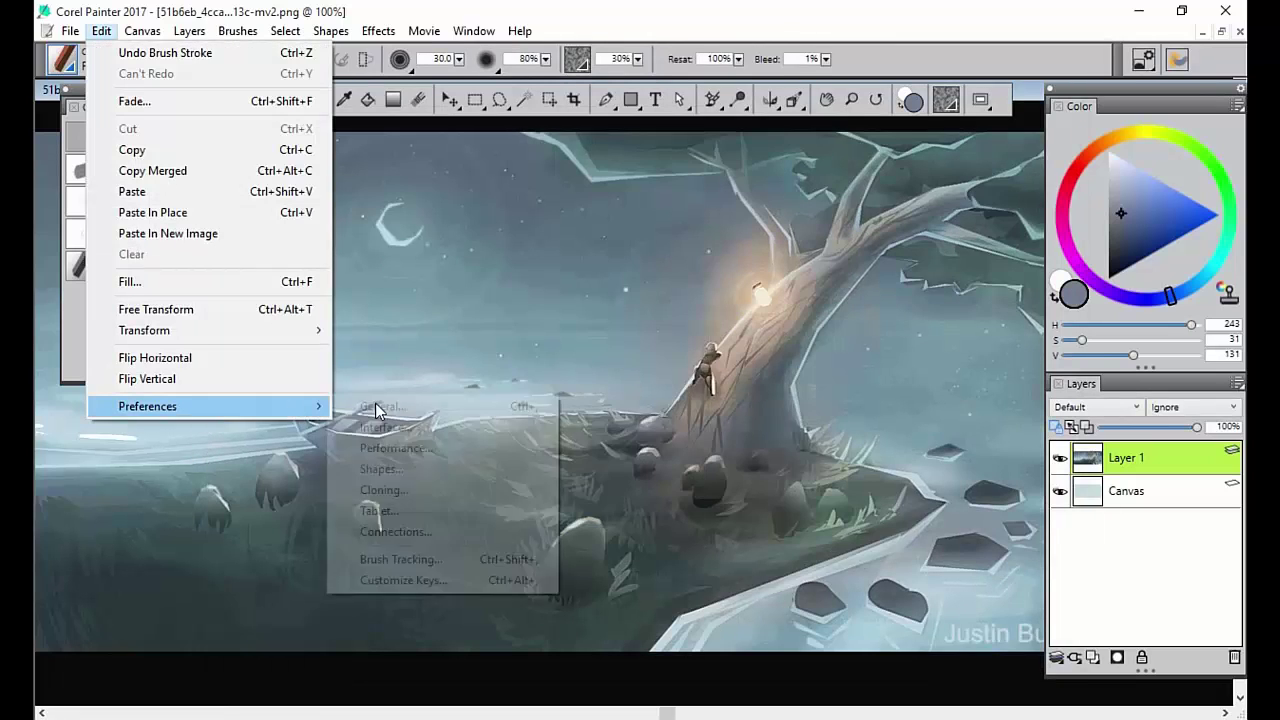
click(450, 437)
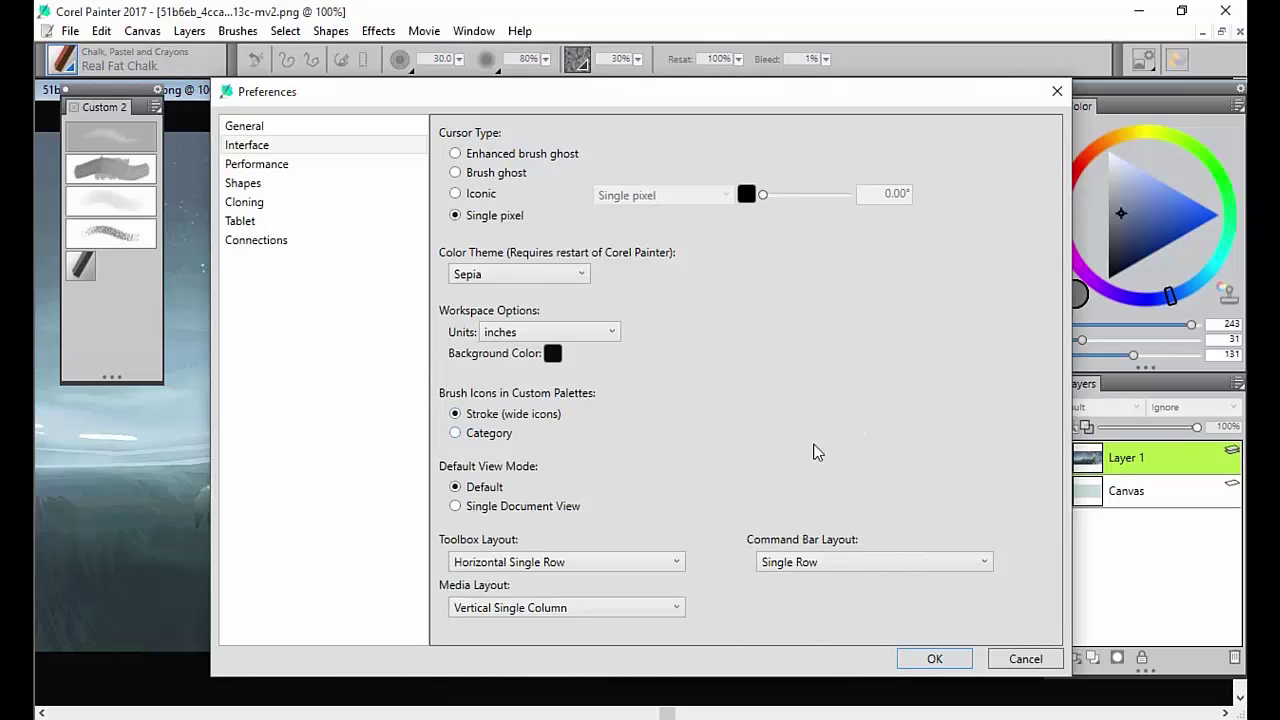
drag(688, 102, 702, 179)
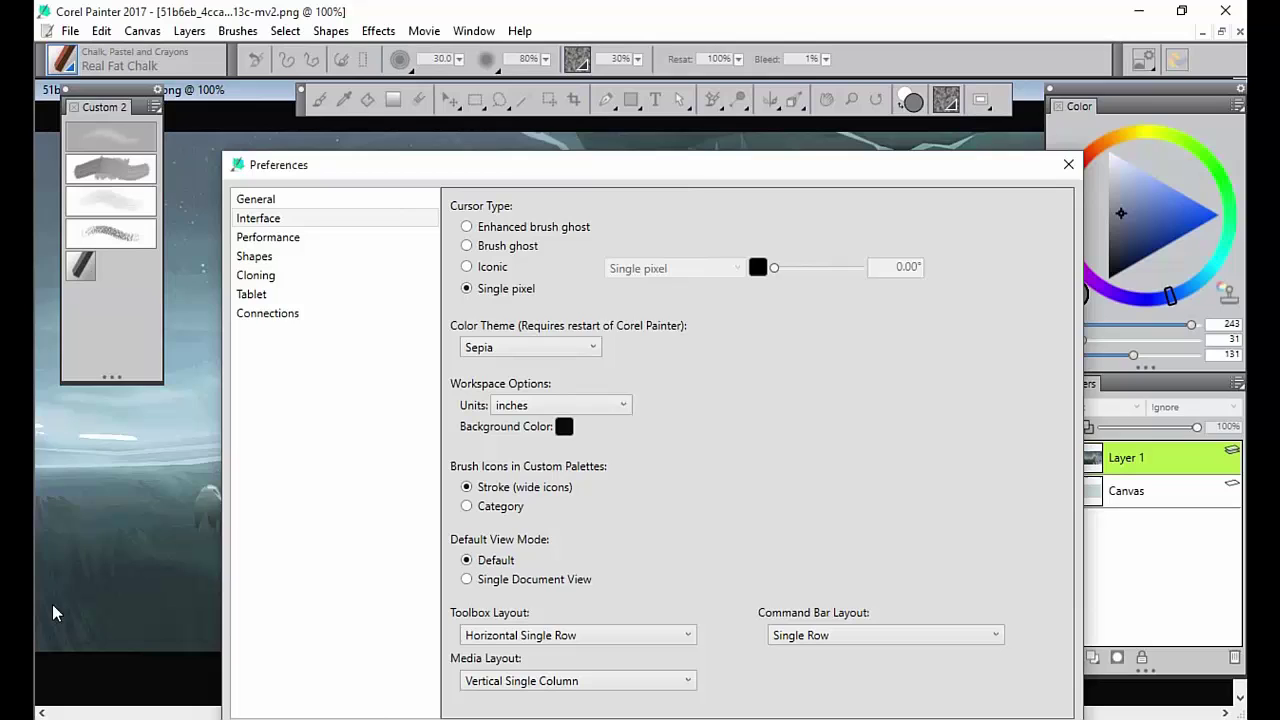
mouse_move(540, 166)
mouse_down()
mouse_move(535, 138)
mouse_move(537, 160)
mouse_up()
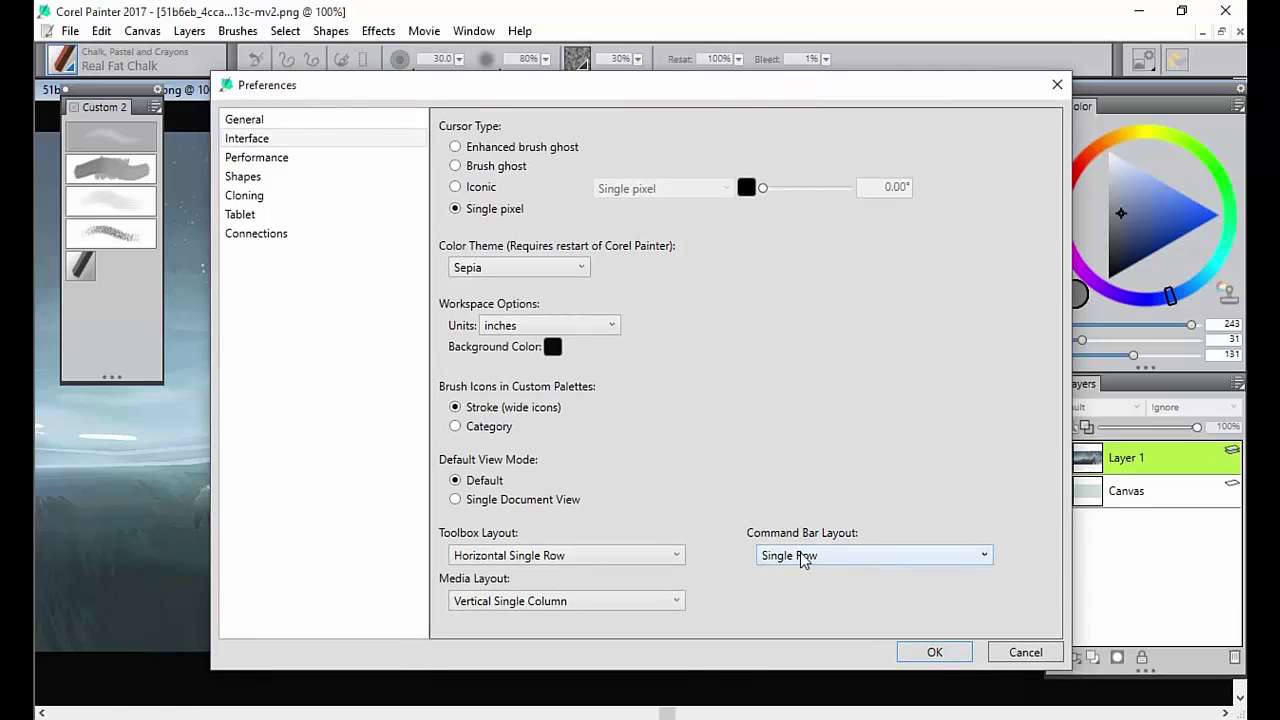
- Review the Media Layout and Command Bar Layout choices, keeping Single Row unchanged
click(566, 601)
click(846, 556)
click(848, 560)
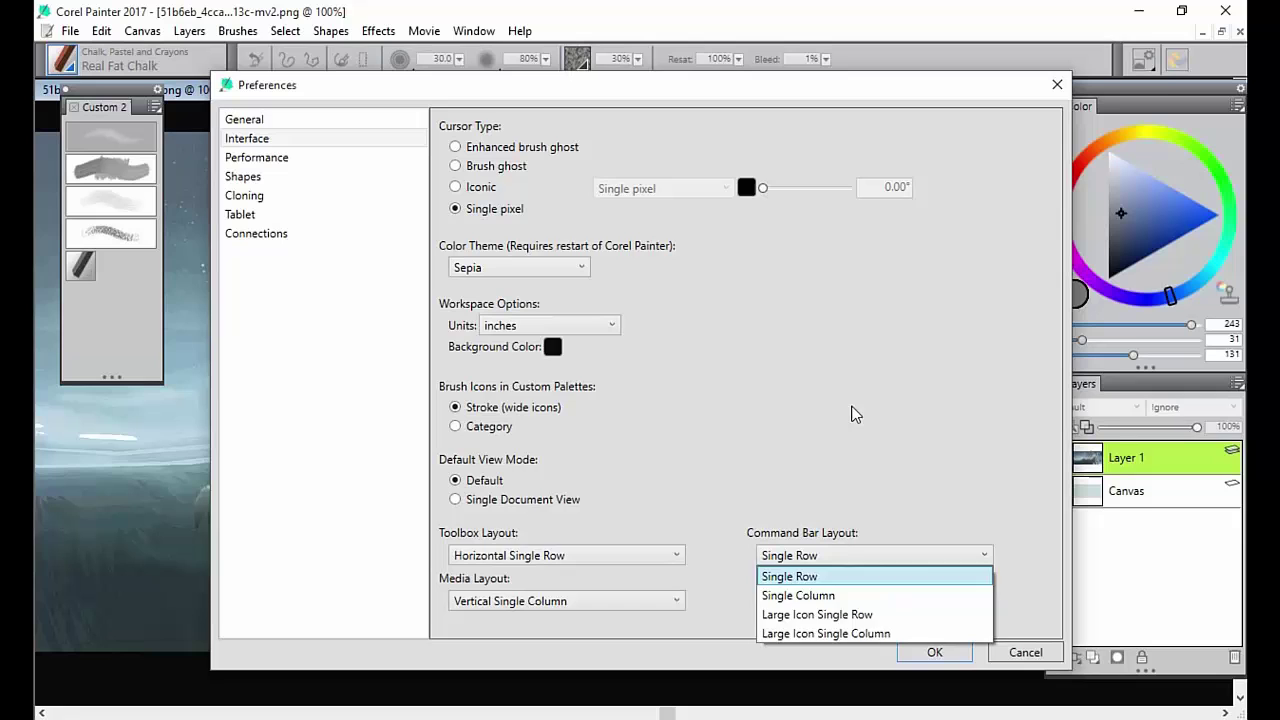
click(926, 306)
mouse_move(913, 90)
mouse_down()
mouse_move(899, 248)
mouse_move(897, 168)
mouse_move(923, 126)
mouse_up()
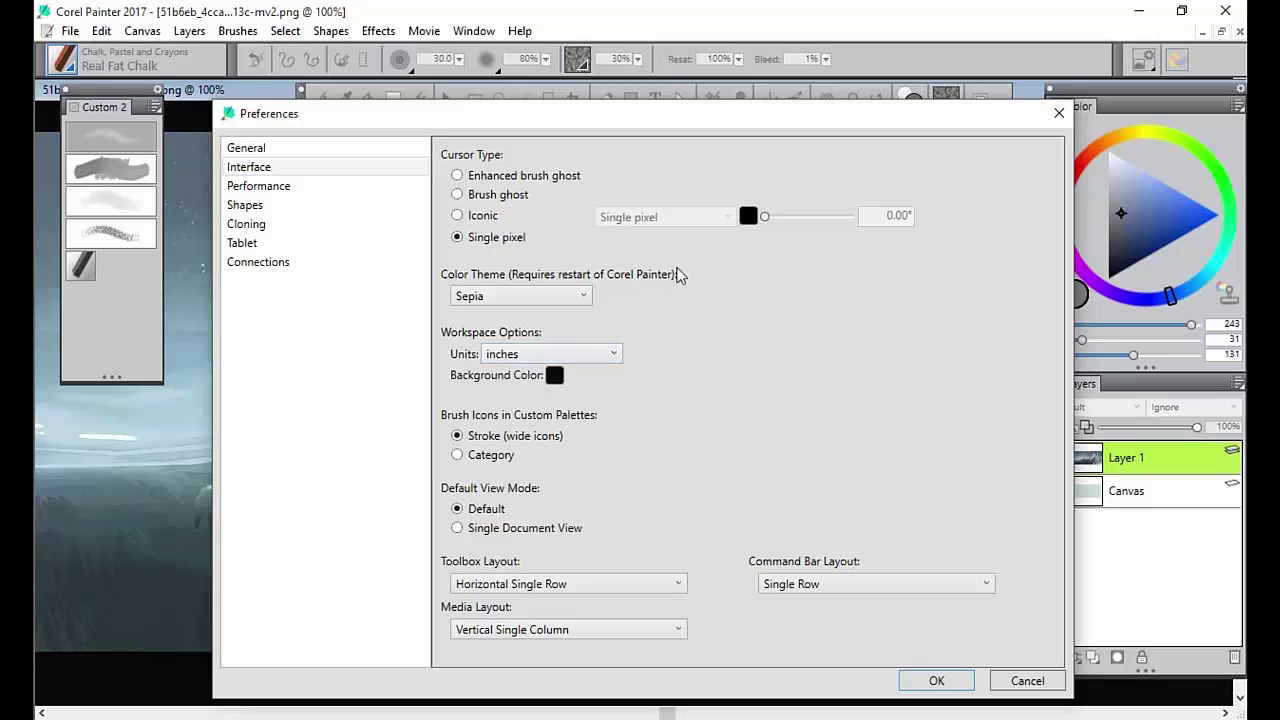
- Check the colour themes, keep Sepia, and close the preferences with OK
click(558, 296)
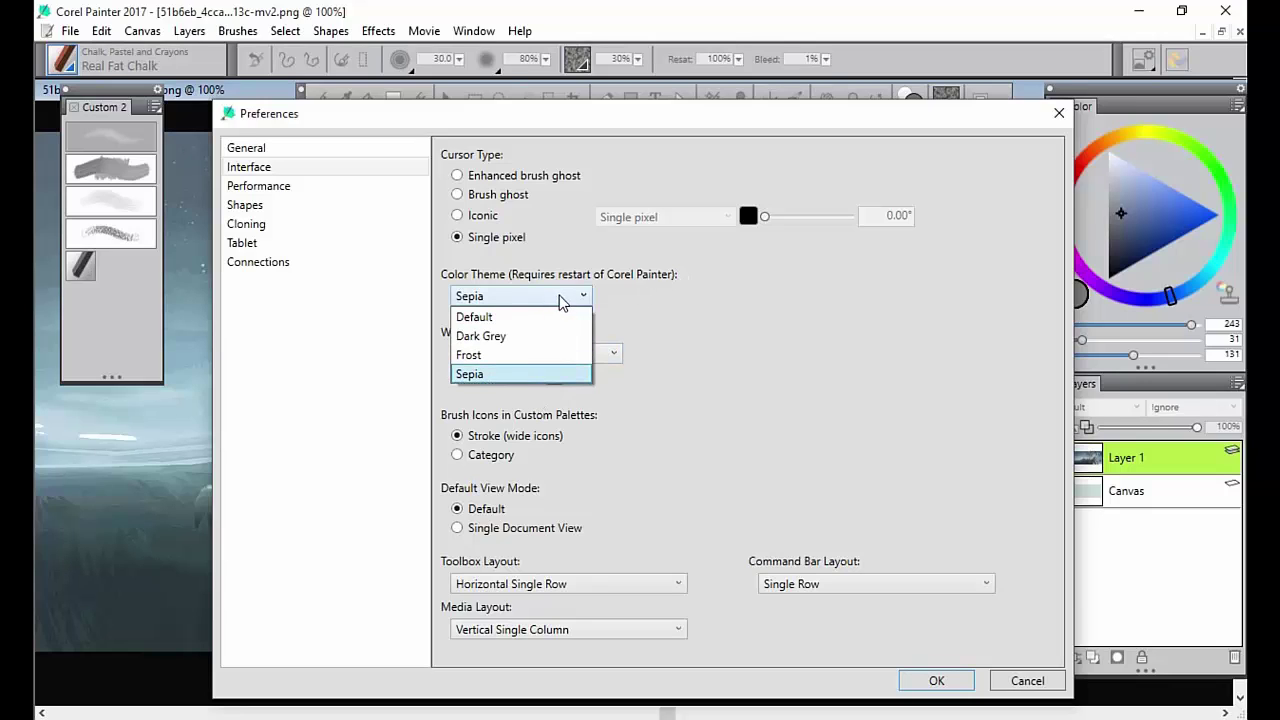
click(562, 286)
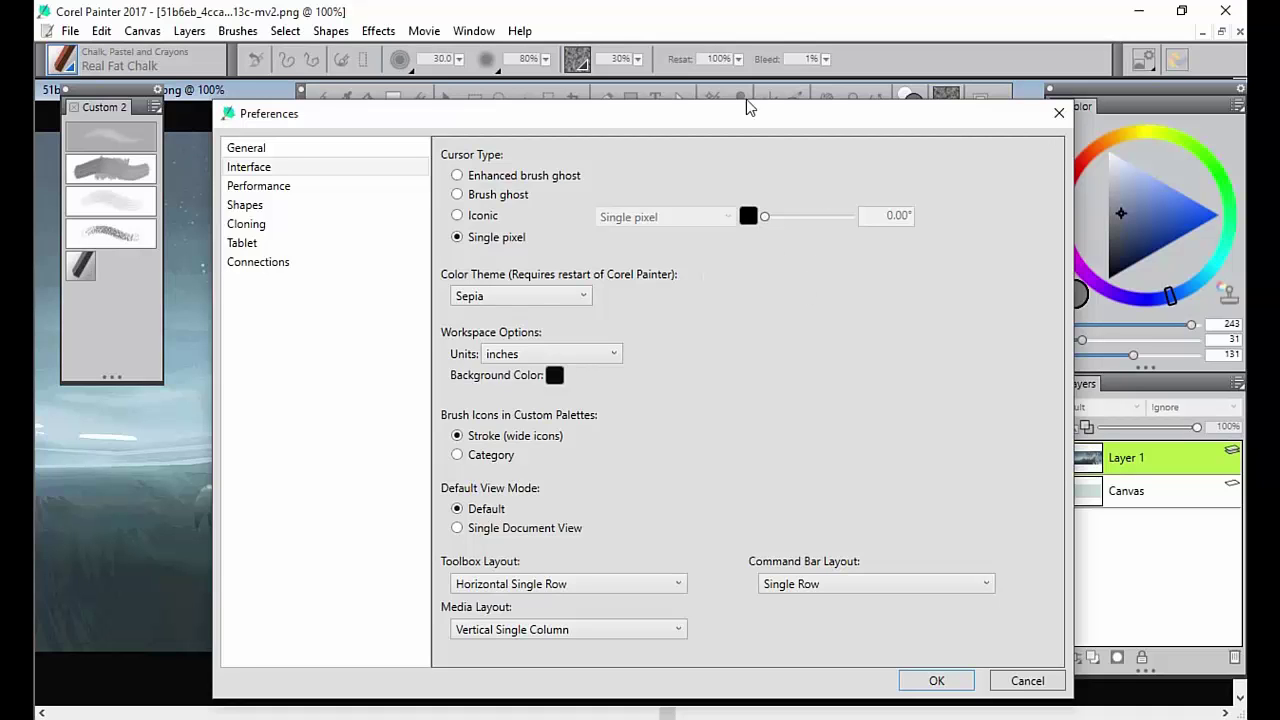
click(940, 680)
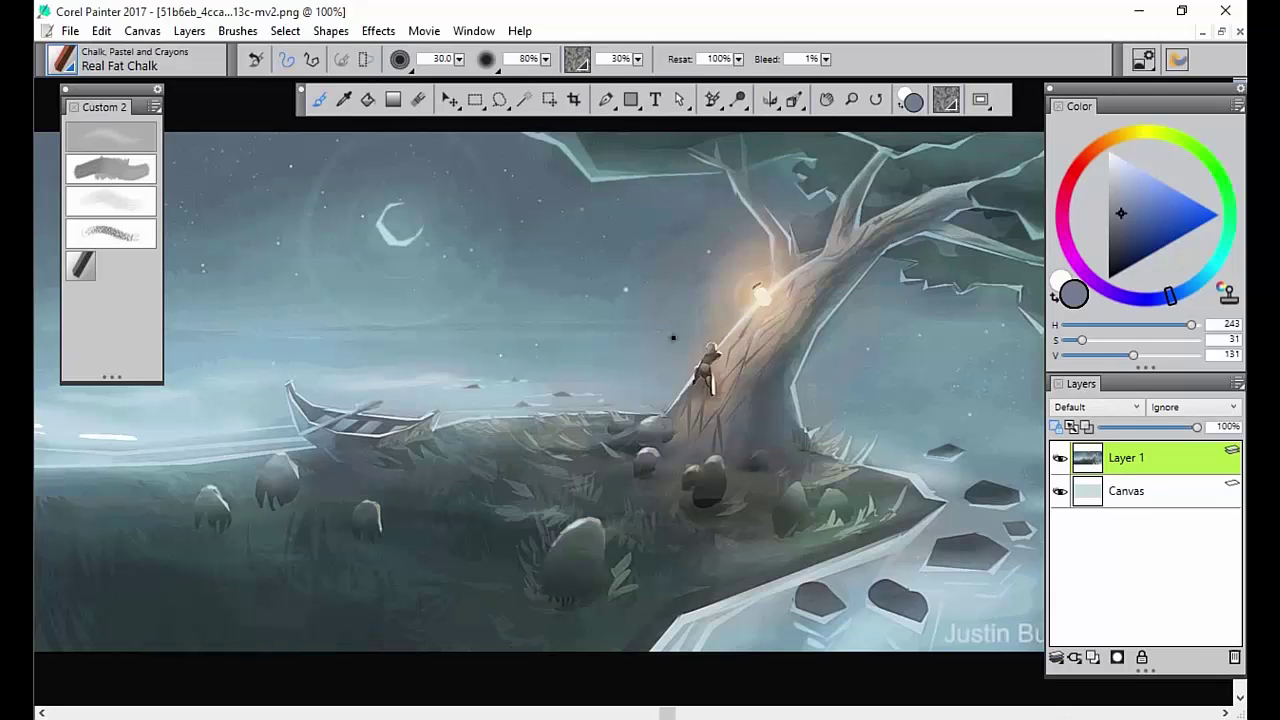
- Paint a small Real Fat Chalk test stroke on the slope left of the tree base
mouse_move(665, 430)
mouse_down()
mouse_move(632, 403)
mouse_move(682, 391)
mouse_up()
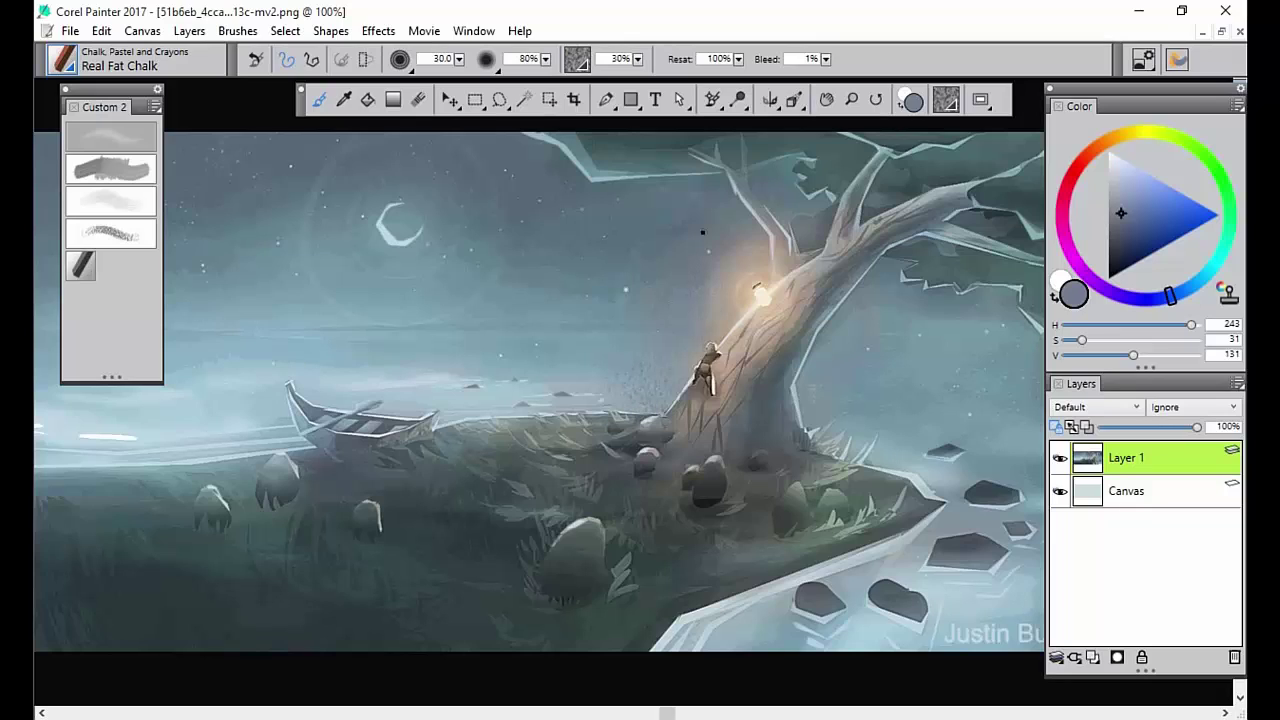